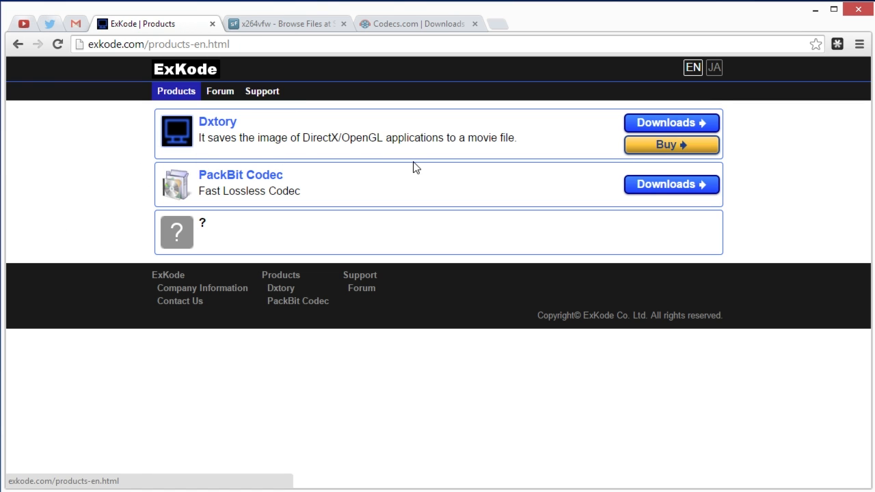
View the Dxtory downloads, the x264vfw files on SourceForge and the Codecs.com downloads page
{"action": "left_click", "coordinate": [667, 123]}
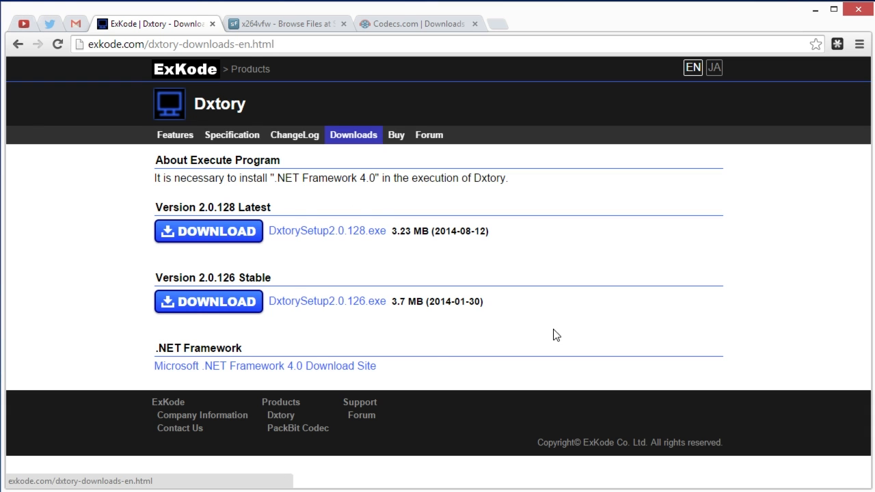
{"action": "left_click", "coordinate": [277, 26]}
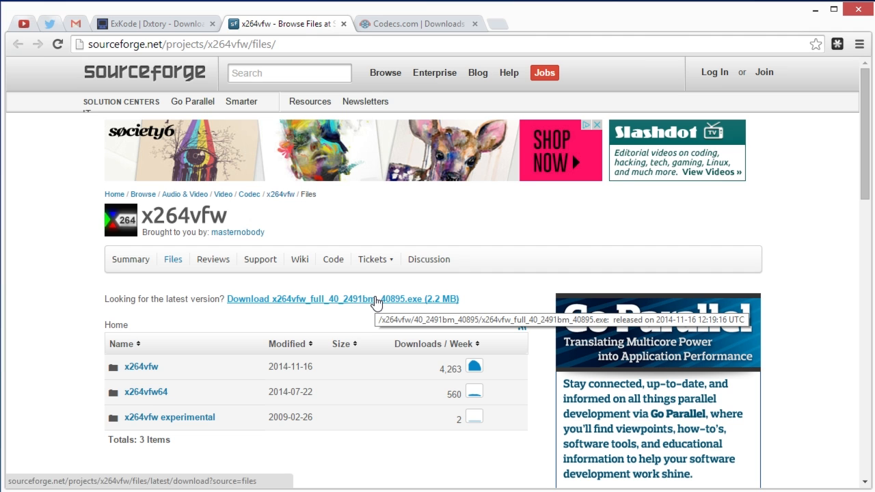
{"action": "left_click", "coordinate": [408, 24]}
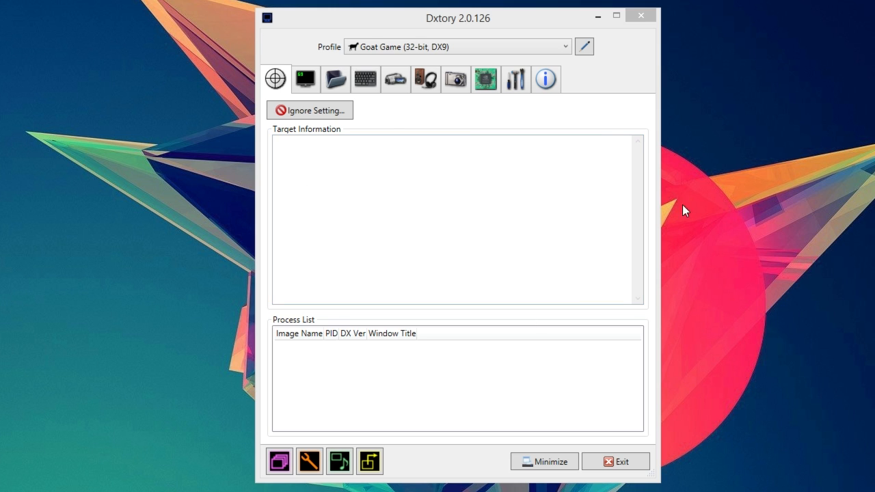
Switch to Dxtory and review its overlay, save folder and hotkey settings
{"action": "left_click", "coordinate": [306, 83]}
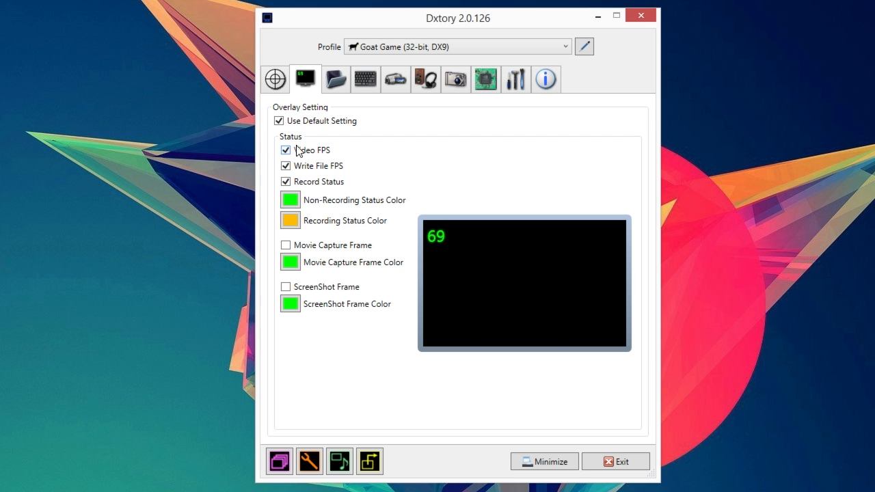
{"action": "left_click", "coordinate": [336, 80]}
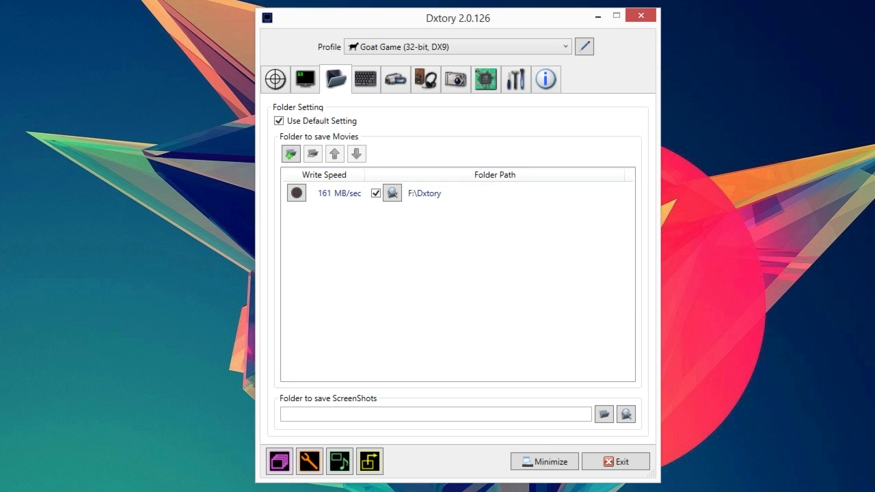
{"action": "left_click", "coordinate": [366, 82]}
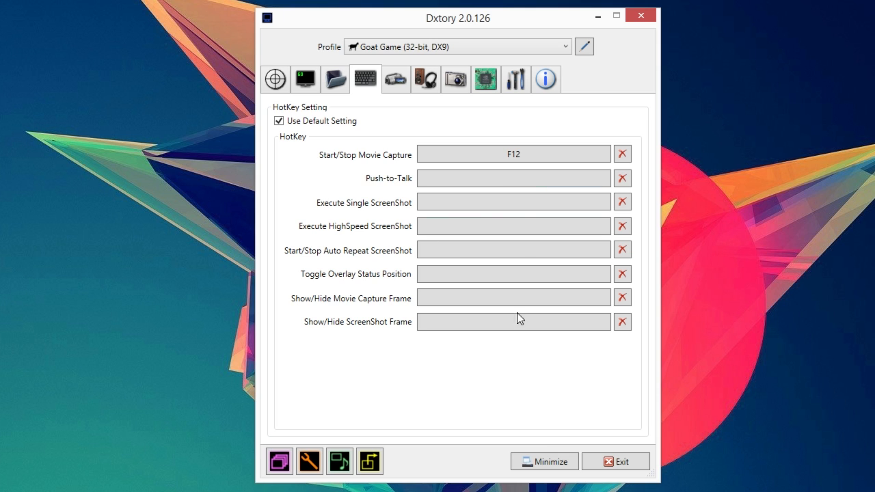
Choose x264vfw - H.264/MPEG-4 AVC codec as the movie video codec and check its configuration
{"action": "left_click", "coordinate": [397, 79]}
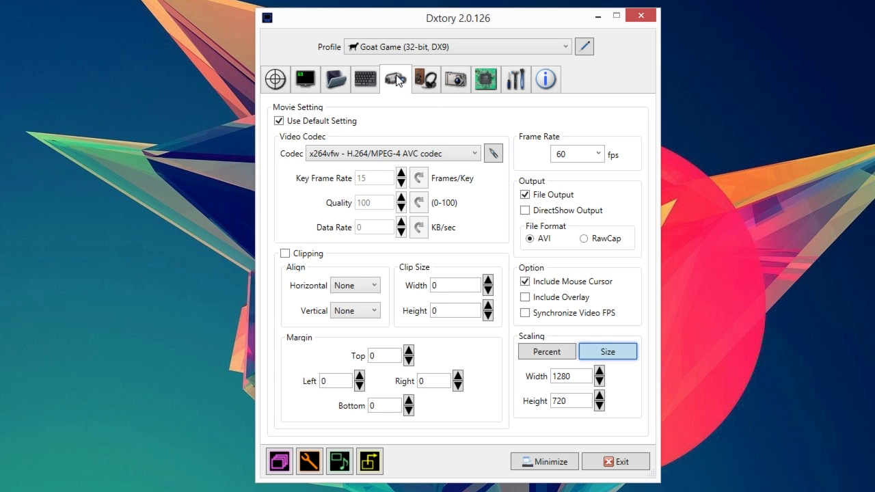
{"action": "left_click", "coordinate": [475, 154]}
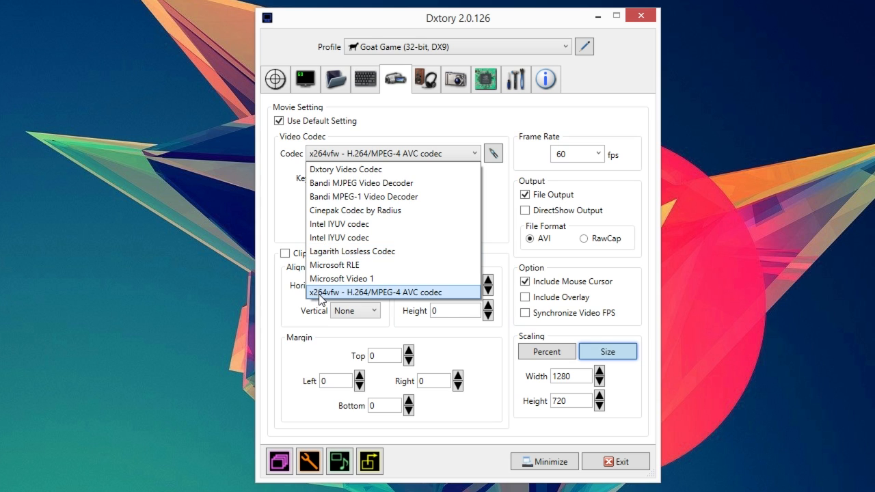
{"action": "left_click", "coordinate": [435, 294]}
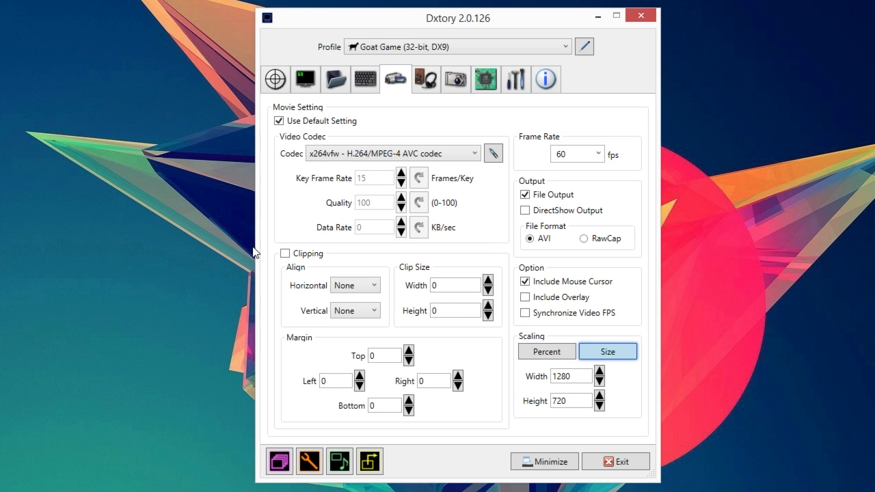
{"action": "left_click", "coordinate": [495, 156]}
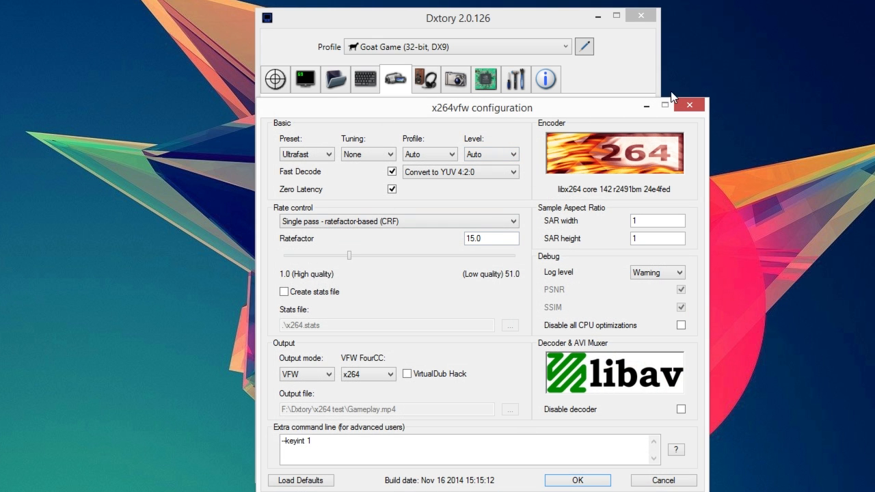
{"action": "left_click", "coordinate": [685, 106]}
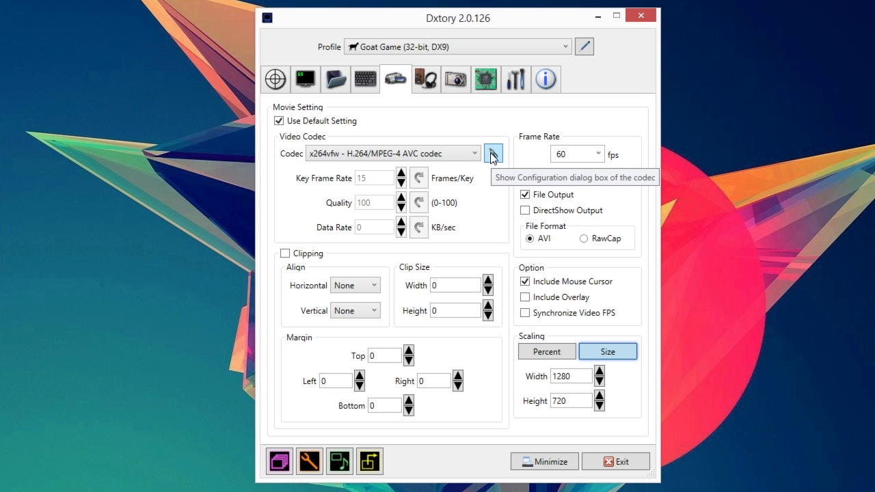
In the x264vfw configuration, try bitrate-based (ABR) rate control, and set it back to Single pass - ratefactor-based (CRF)
{"action": "left_click", "coordinate": [492, 156]}
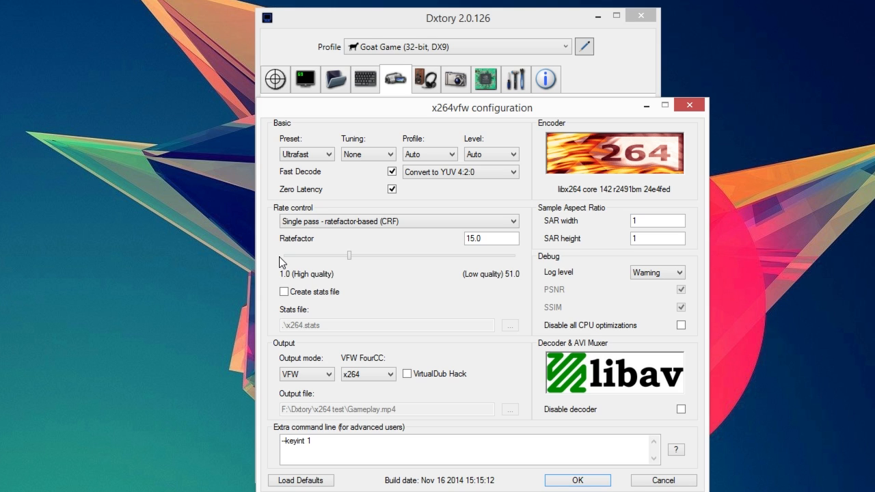
{"action": "left_click", "coordinate": [401, 223]}
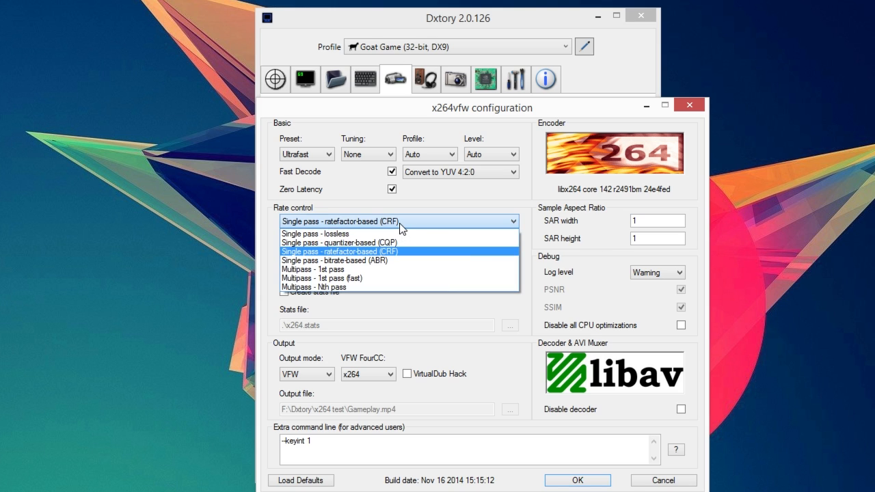
{"action": "left_click", "coordinate": [341, 261]}
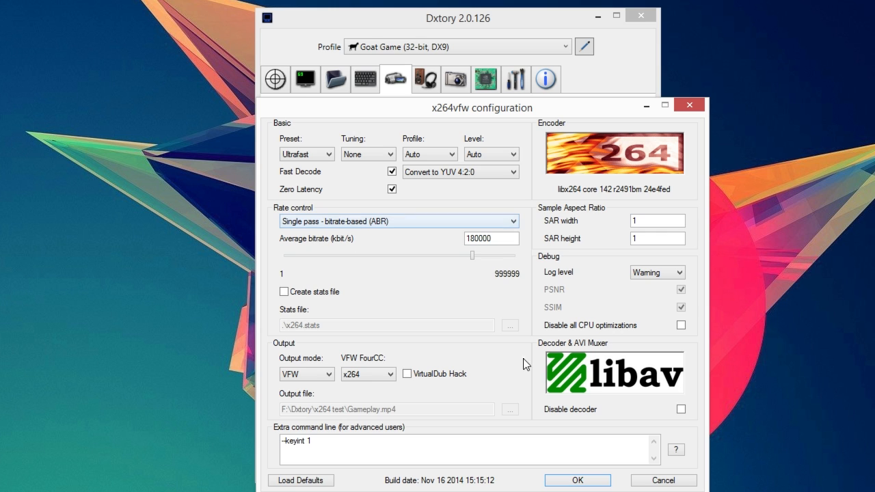
{"action": "left_click", "coordinate": [392, 224]}
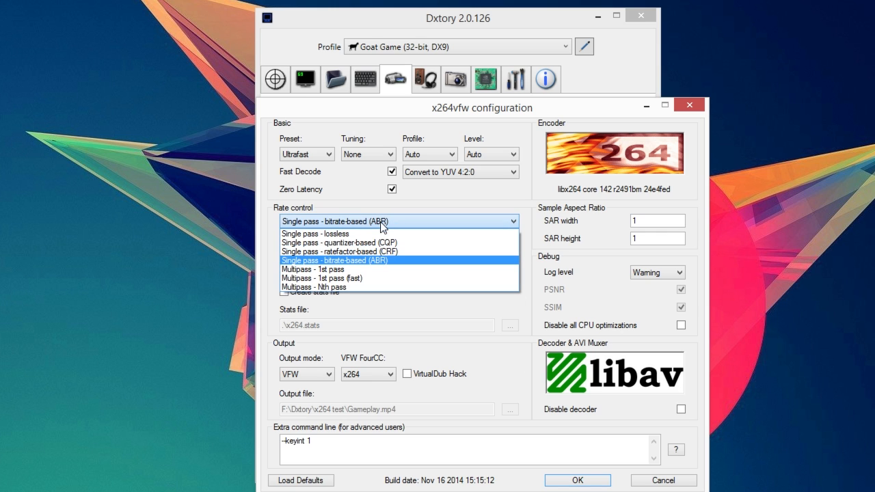
{"action": "left_click", "coordinate": [376, 249]}
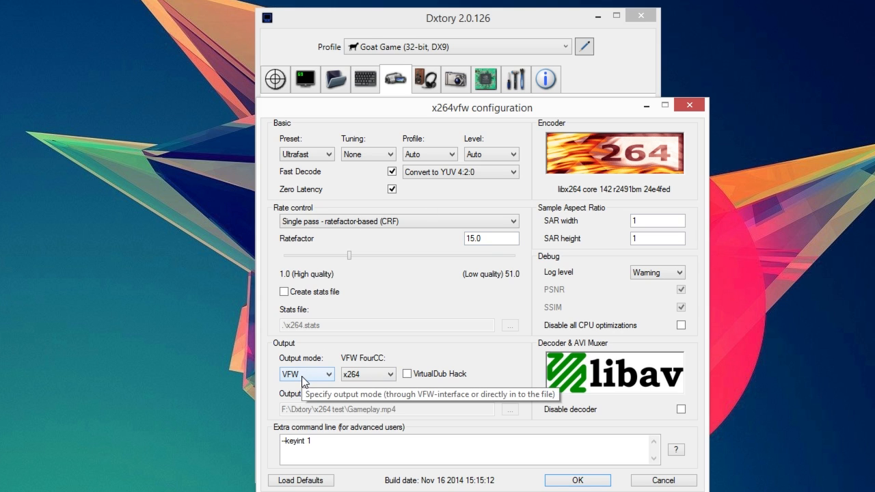
Set the x264vfw output mode to VFW and the VFW FourCC to x264, and accept the codec configuration
{"action": "left_click", "coordinate": [325, 375]}
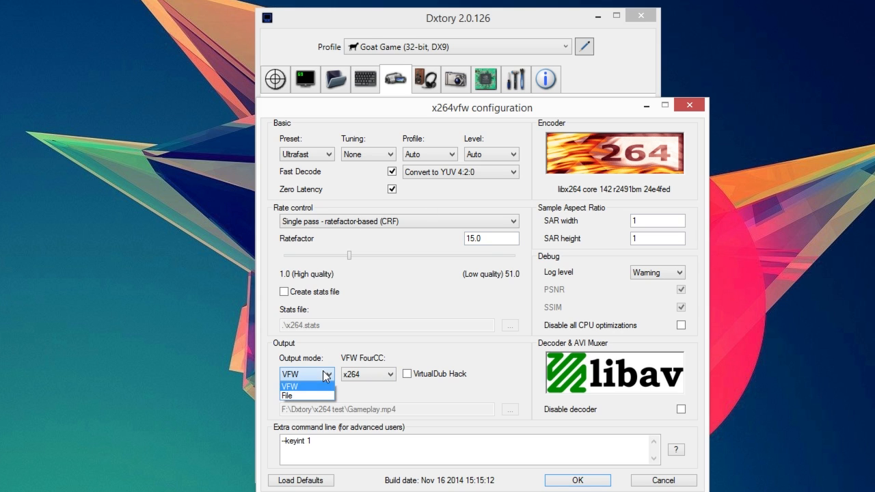
{"action": "left_click", "coordinate": [293, 387]}
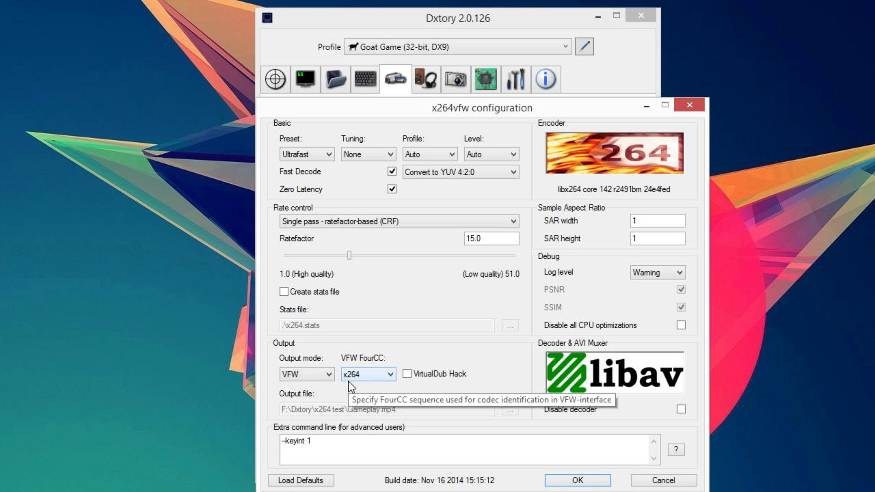
{"action": "left_click", "coordinate": [389, 375]}
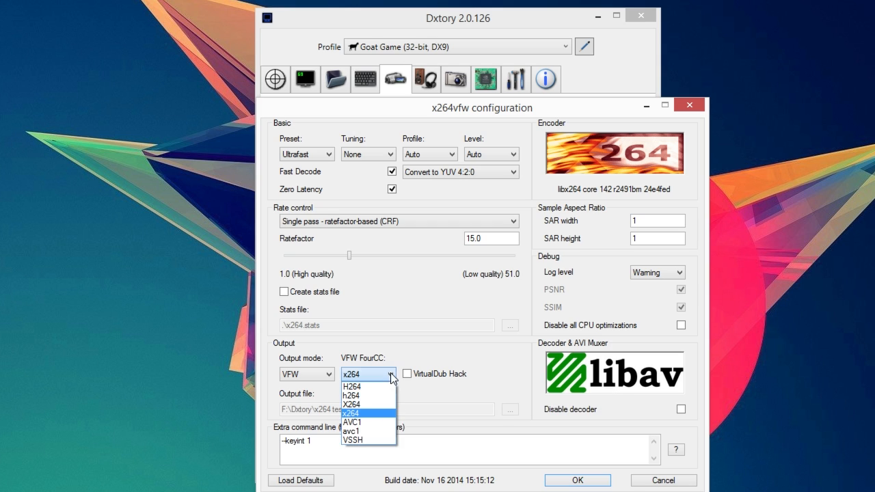
{"action": "left_click", "coordinate": [357, 413]}
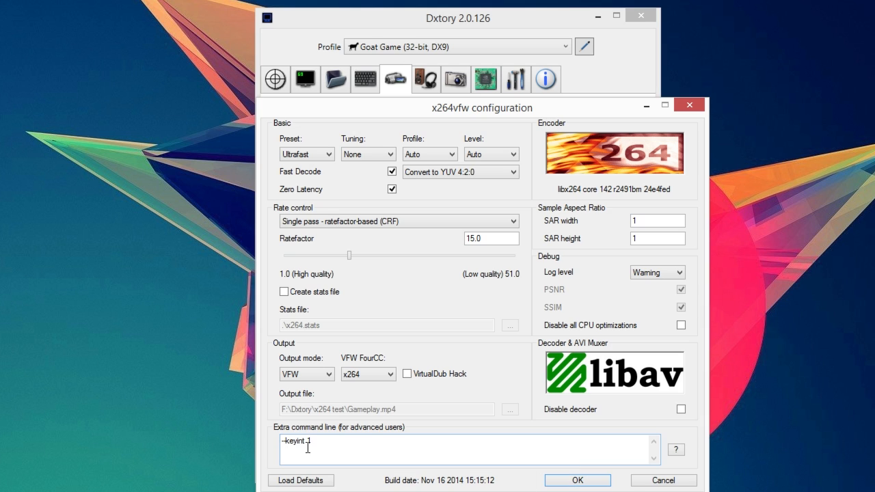
{"action": "left_click", "coordinate": [328, 441]}
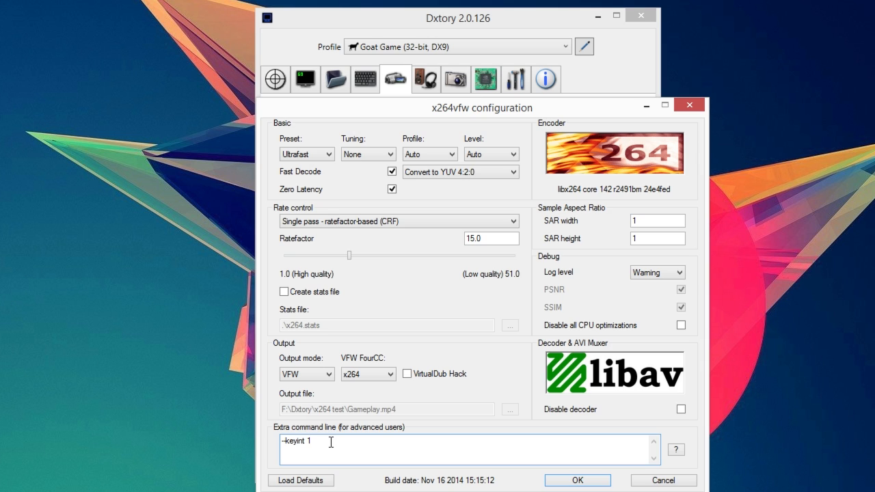
{"action": "left_click", "coordinate": [574, 480]}
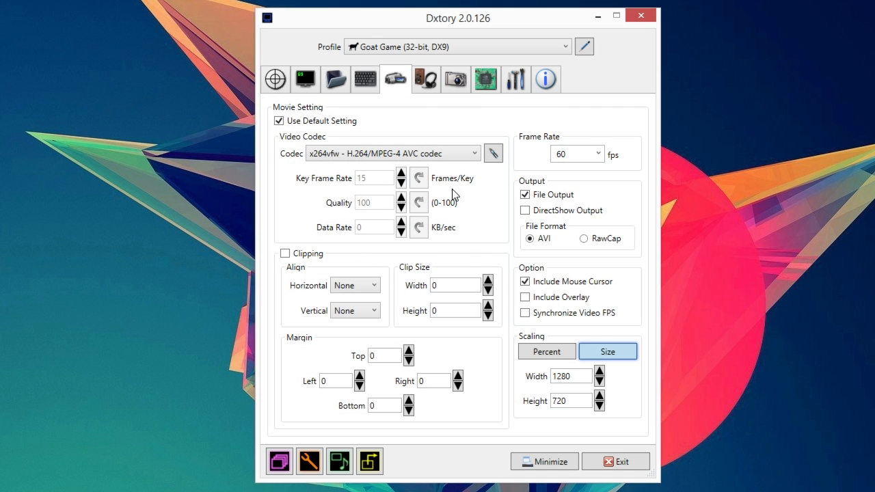
Review the movie frame rate options and compare the device, codec and format settings of audio streams 1 and 2
{"action": "left_click", "coordinate": [597, 155]}
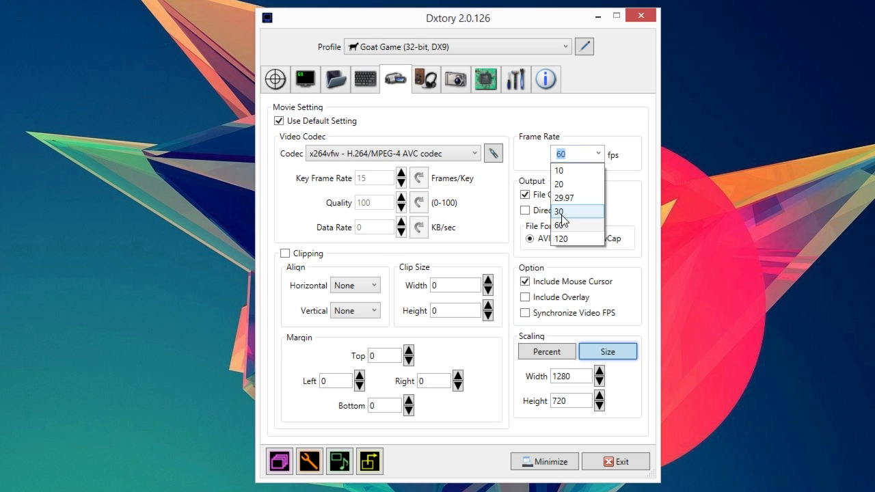
{"action": "left_click", "coordinate": [529, 155]}
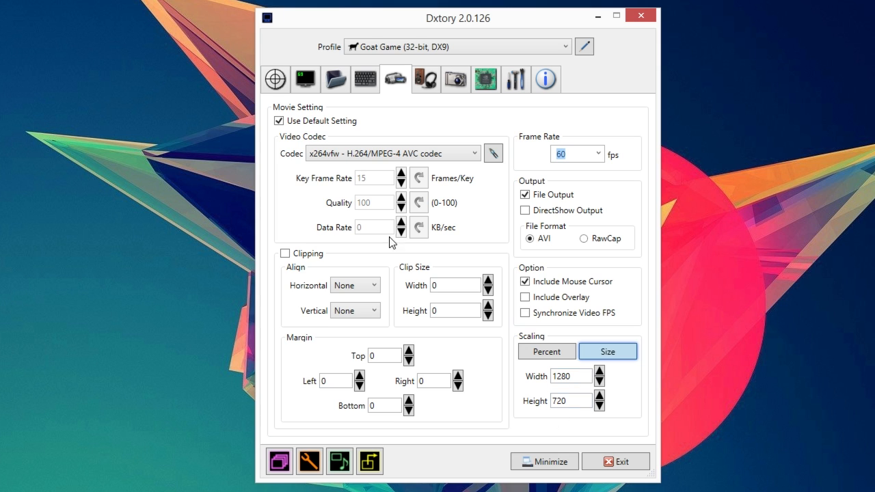
{"action": "left_click", "coordinate": [423, 82]}
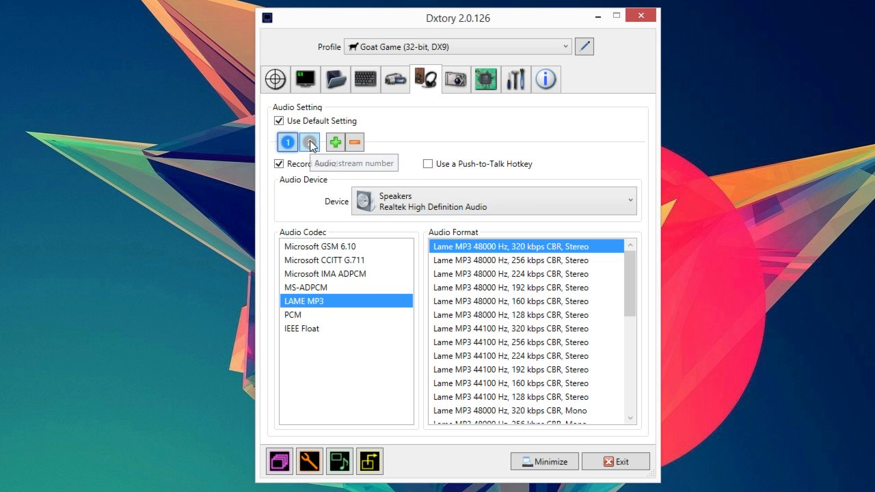
{"action": "left_click", "coordinate": [310, 143]}
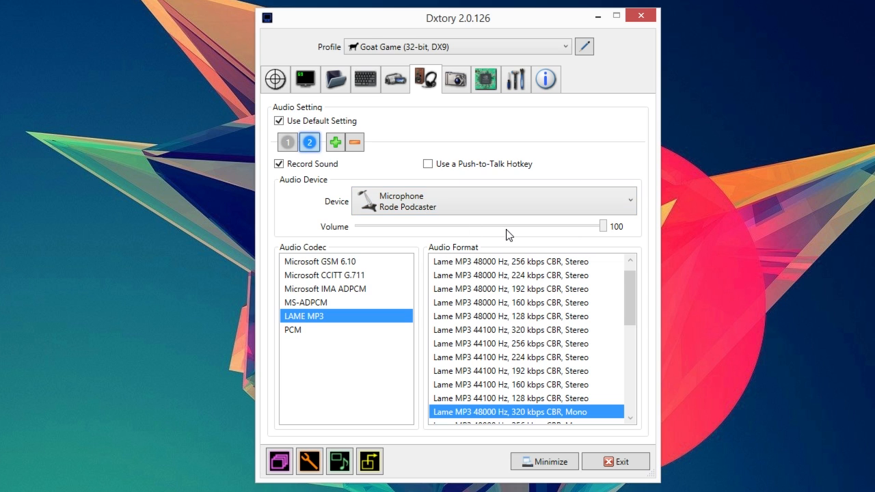
{"action": "left_click", "coordinate": [288, 143]}
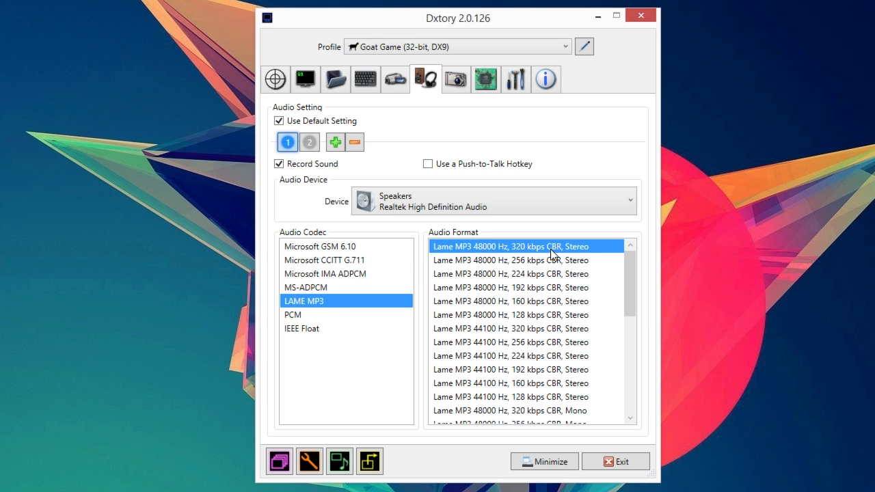
{"action": "left_click", "coordinate": [309, 142]}
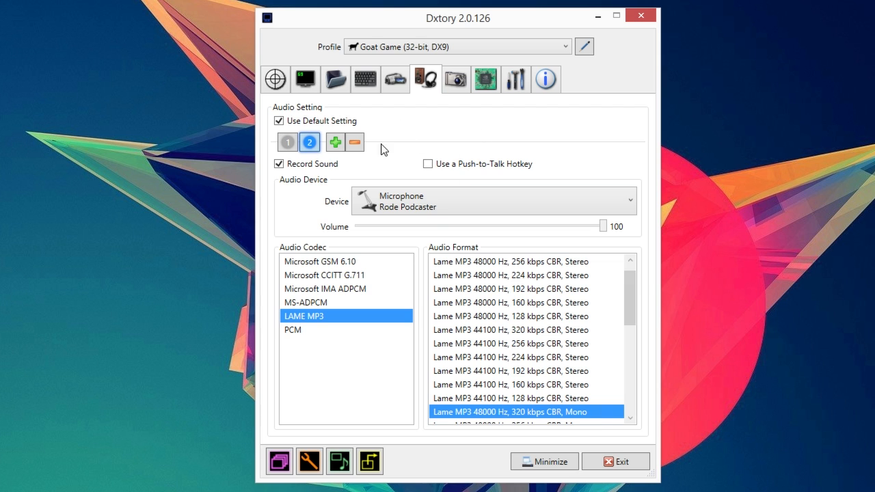
Look over the screenshot settings and set the advanced Processing Threads option to 4
{"action": "left_click", "coordinate": [456, 86]}
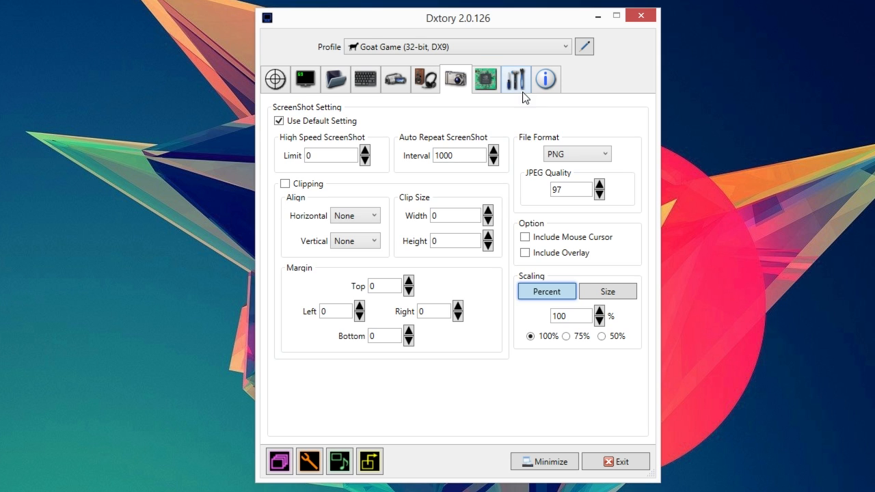
{"action": "left_click", "coordinate": [486, 81]}
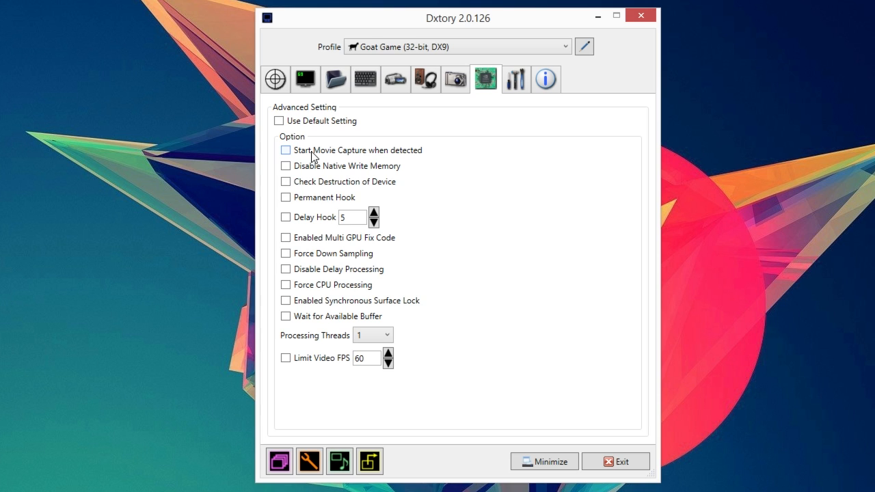
{"action": "left_click", "coordinate": [388, 335]}
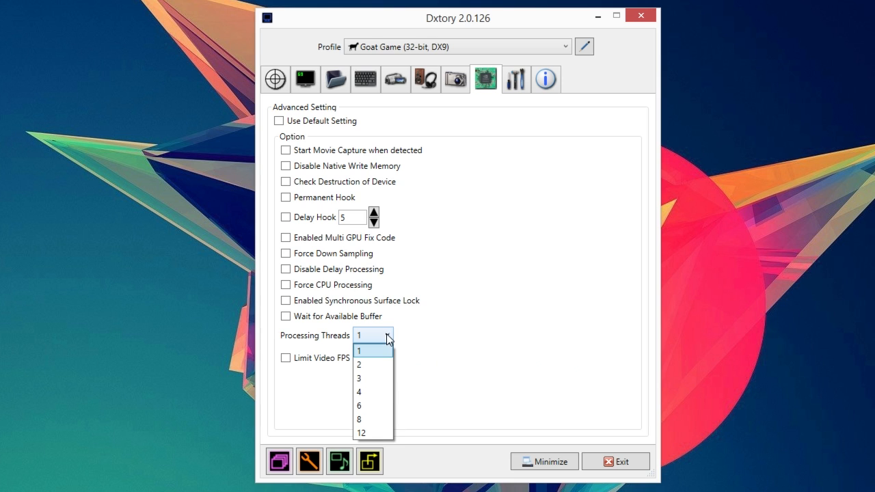
{"action": "left_click", "coordinate": [367, 393]}
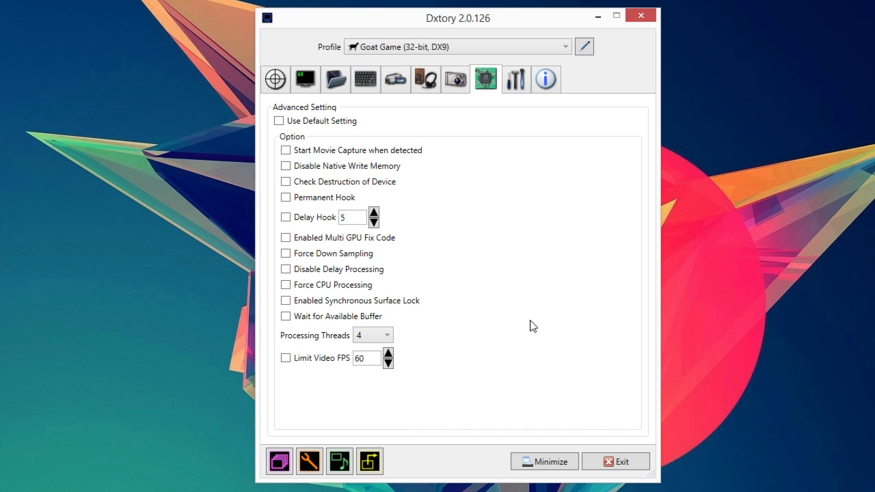
Review Dxtory's global settings and license information
{"action": "left_click", "coordinate": [520, 79]}
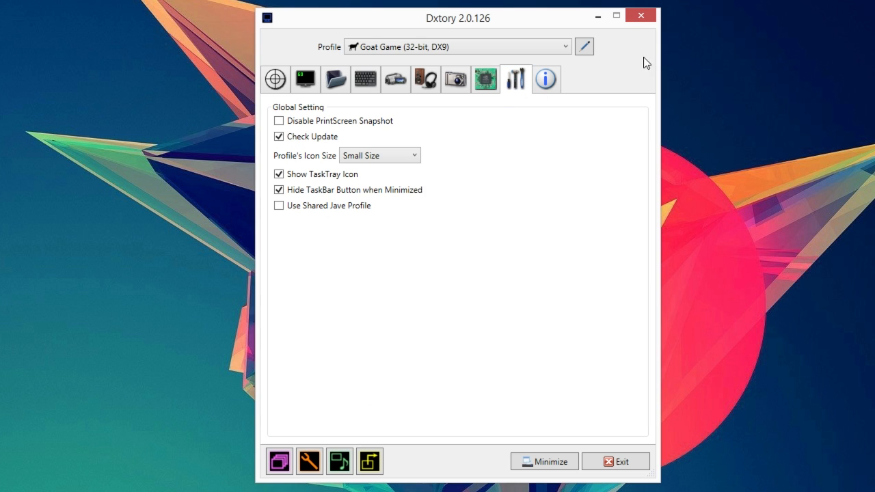
{"action": "left_click", "coordinate": [547, 79]}
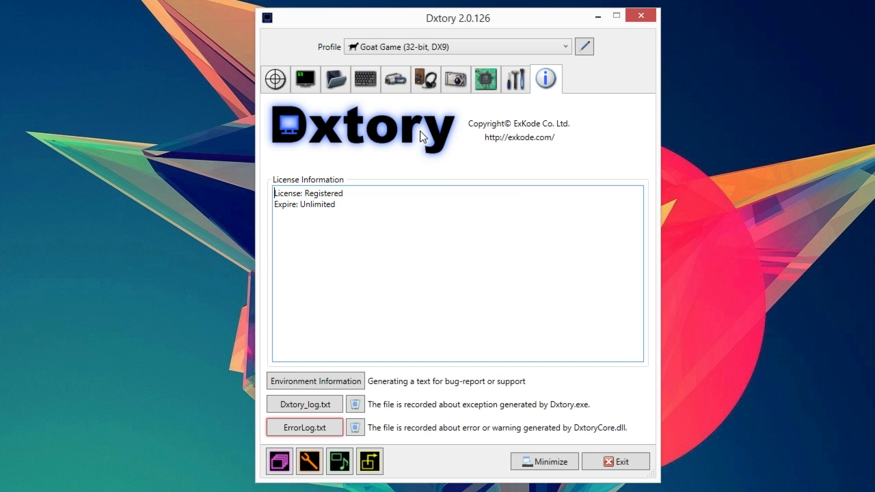
{"action": "left_click", "coordinate": [517, 81]}
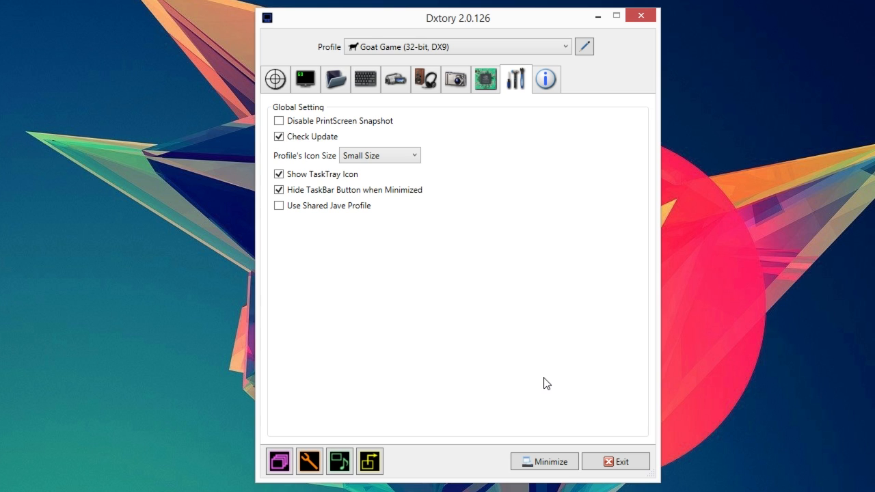
Recheck the audio stream settings and the list of available movie video codecs
{"action": "left_click", "coordinate": [465, 80]}
{"action": "left_click", "coordinate": [420, 79]}
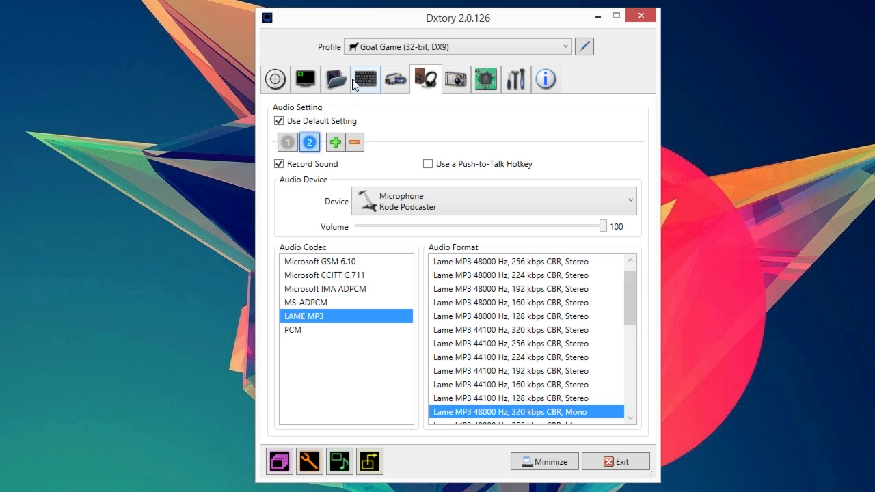
{"action": "left_click", "coordinate": [398, 81]}
{"action": "left_click", "coordinate": [352, 154]}
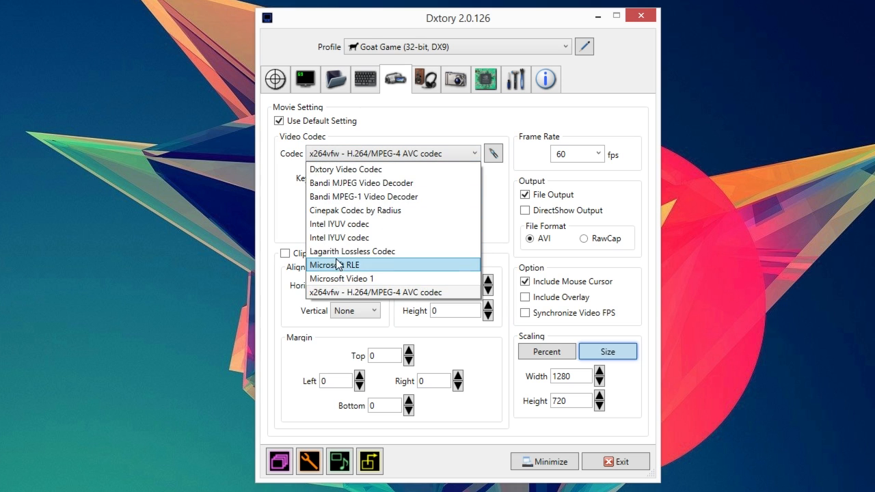
{"action": "left_click", "coordinate": [598, 88]}
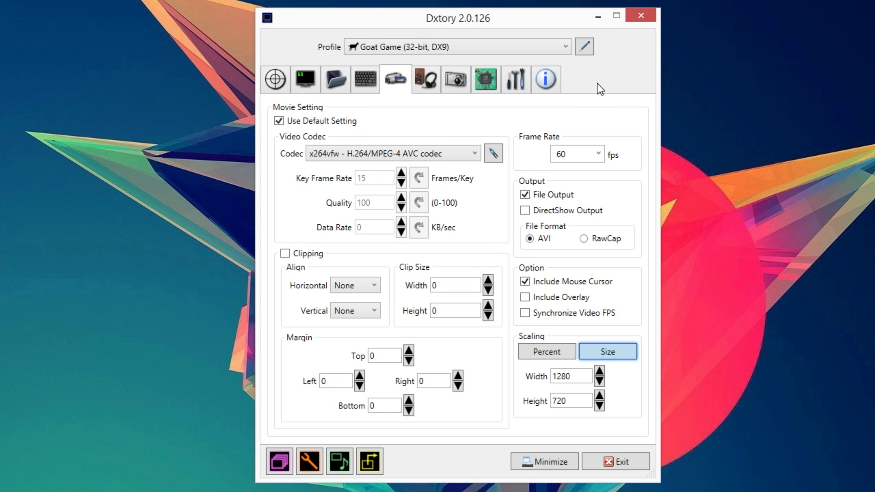